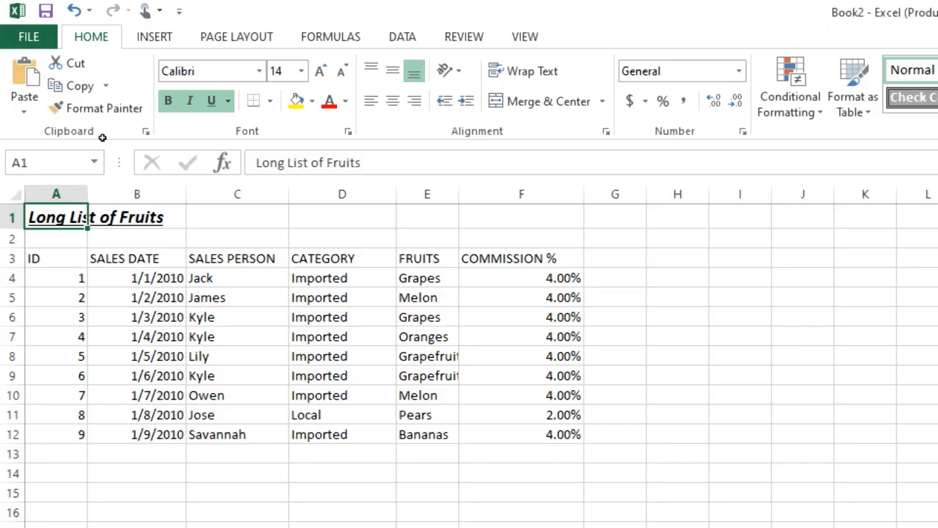
Review the column headers in row 3 and the sales date entries beneath them
key(Down)
key(Down)
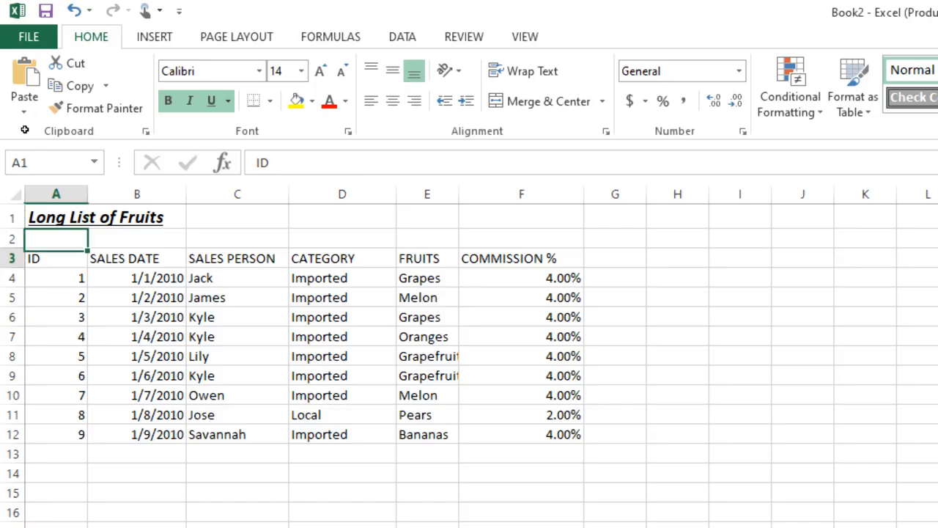
key(Right)
key(Right)
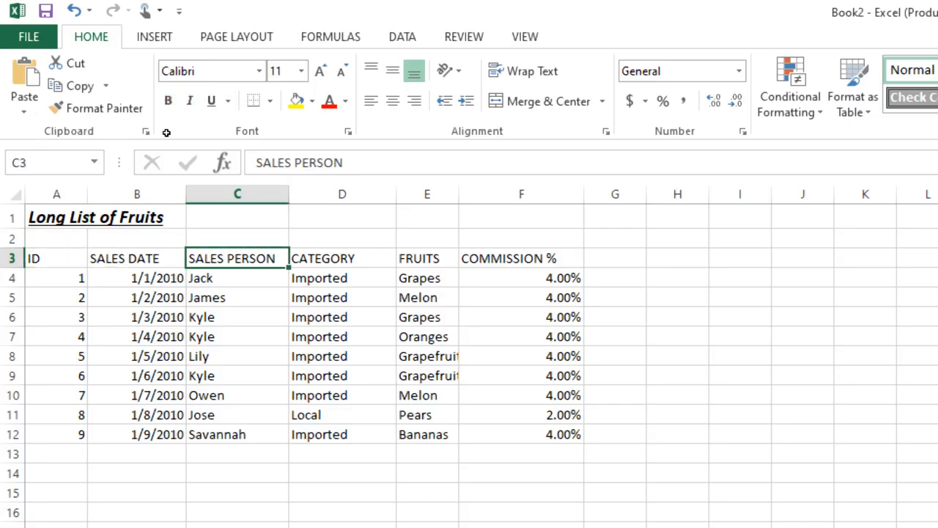
key(Right)
key(Right)
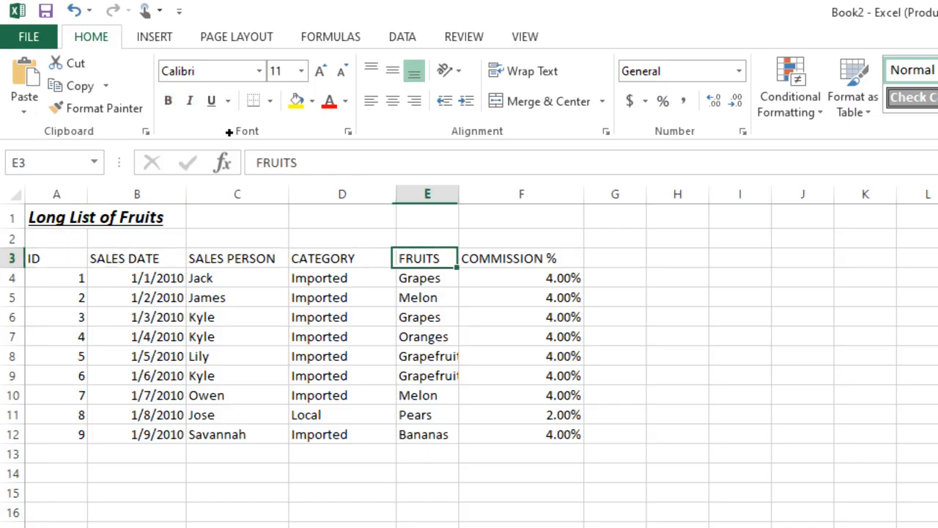
key(Right)
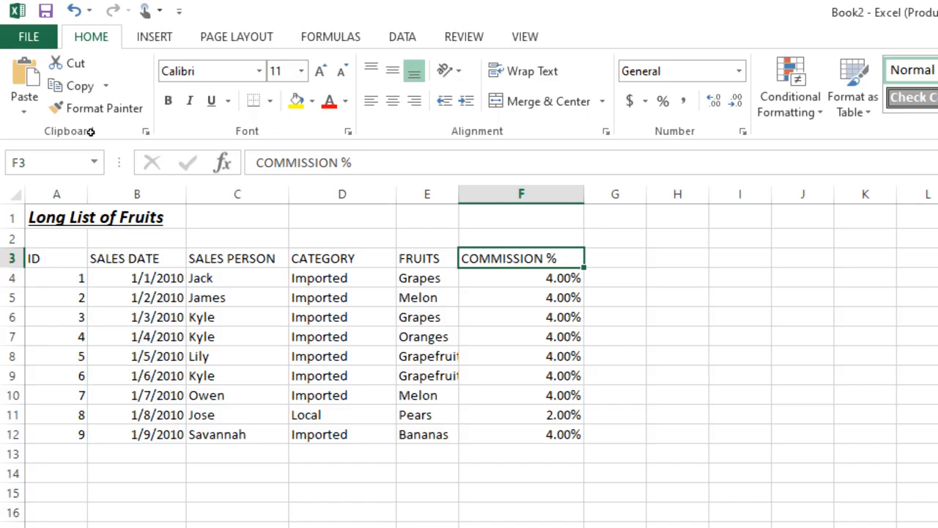
key(Left)
key(Left)
key(Left)
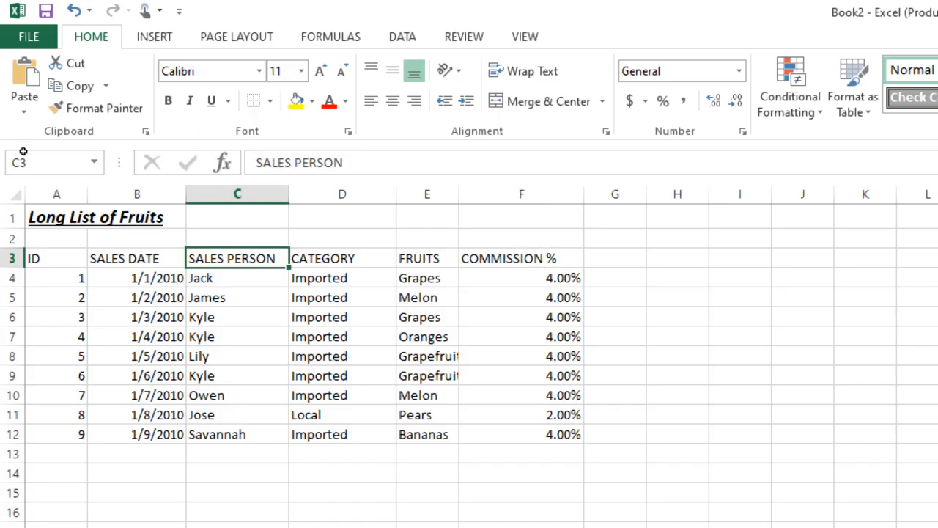
key(Left)
key(Left)
key(shift+Right)
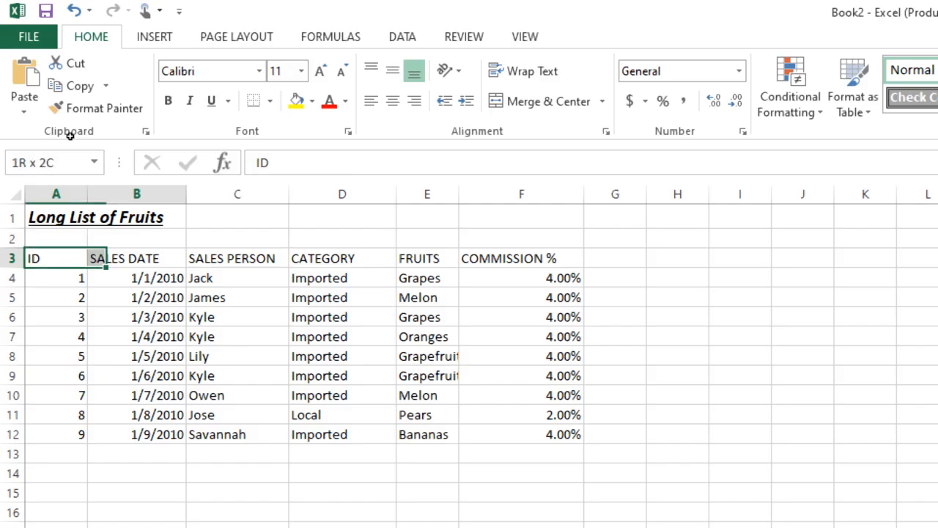
key(shift+Down)
key(Right)
key(Down)
key(Down)
key(Down)
key(Down)
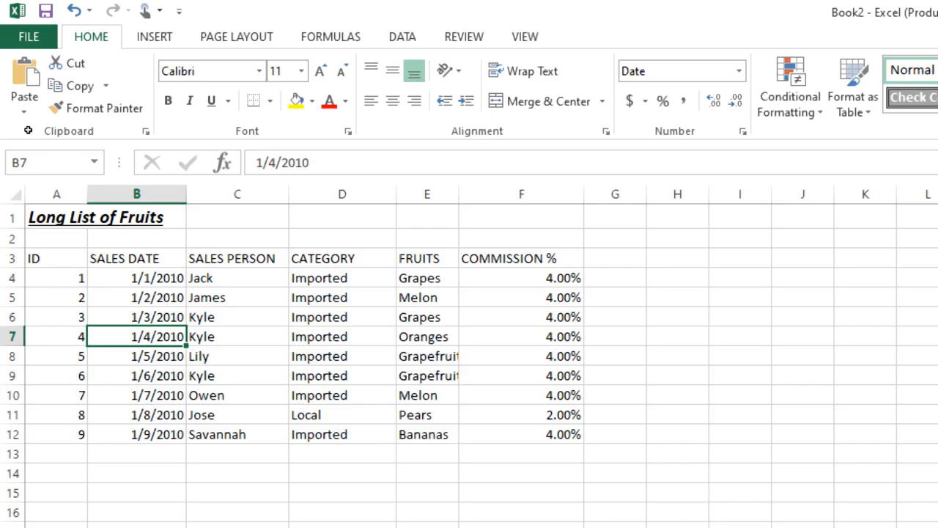
Try bold, italic and underline formatting on the ID header in A3, removing the underline again
key(ctrl+Up)
key(ctrl+Left)
key(ctrl+b)
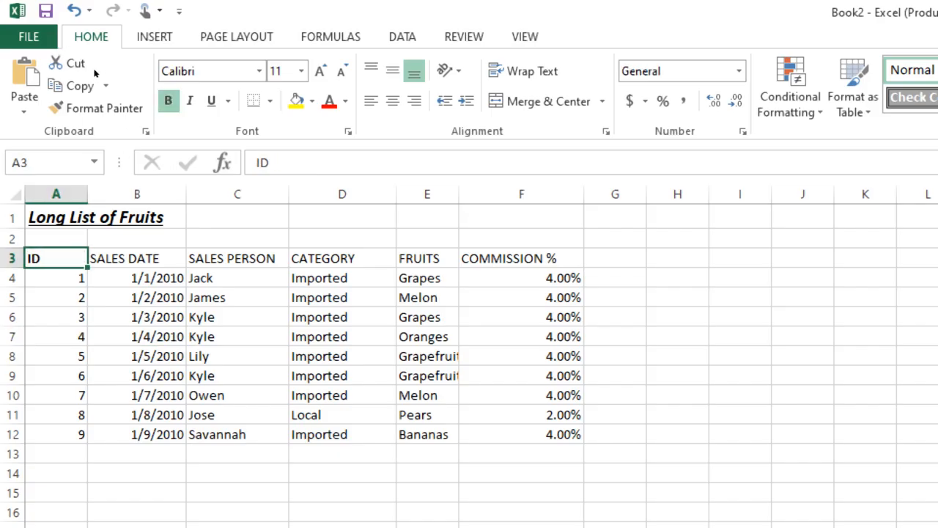
key(ctrl+i)
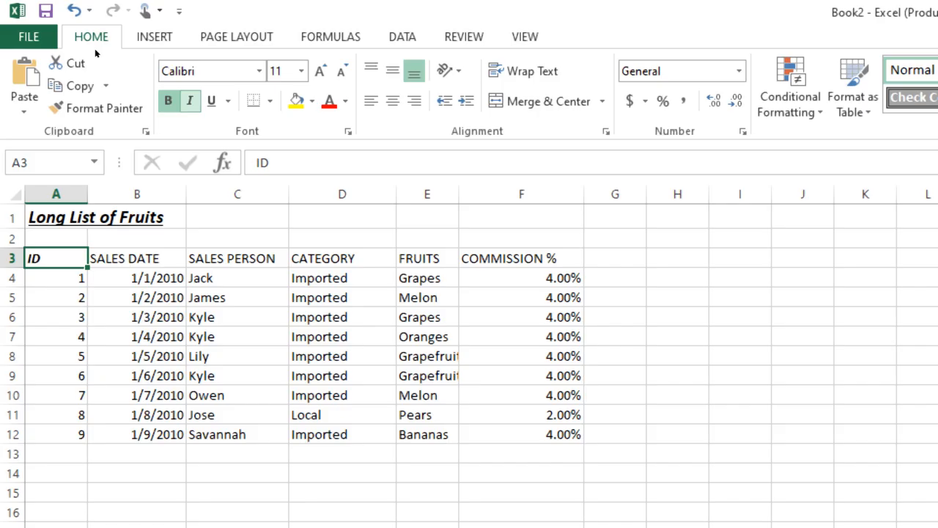
key(ctrl+u)
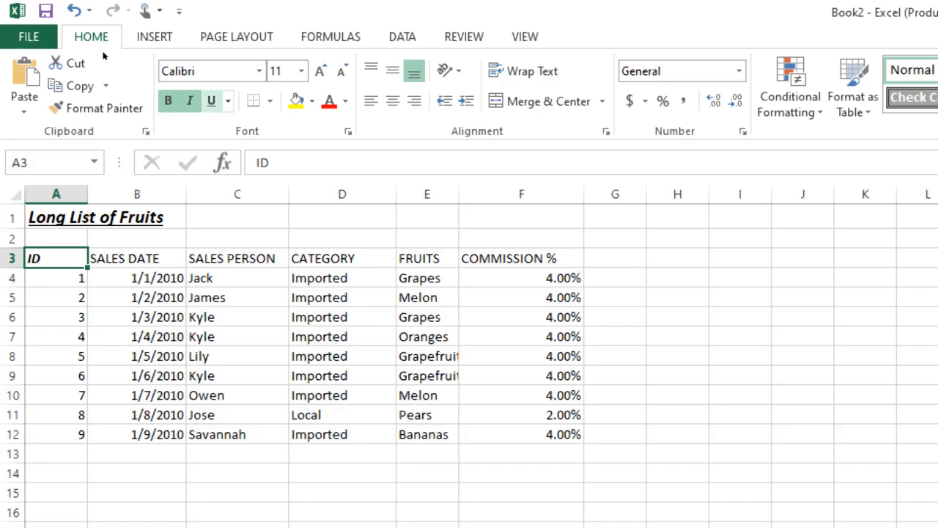
key(ctrl+u)
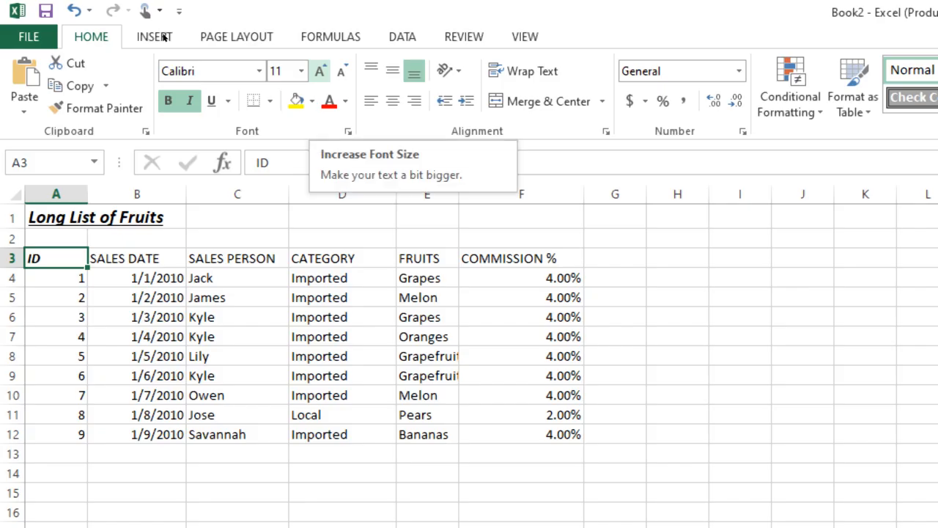
Look through the available font sizes for the ID header, dismiss them and undo its italic formatting
key(alt+Down)
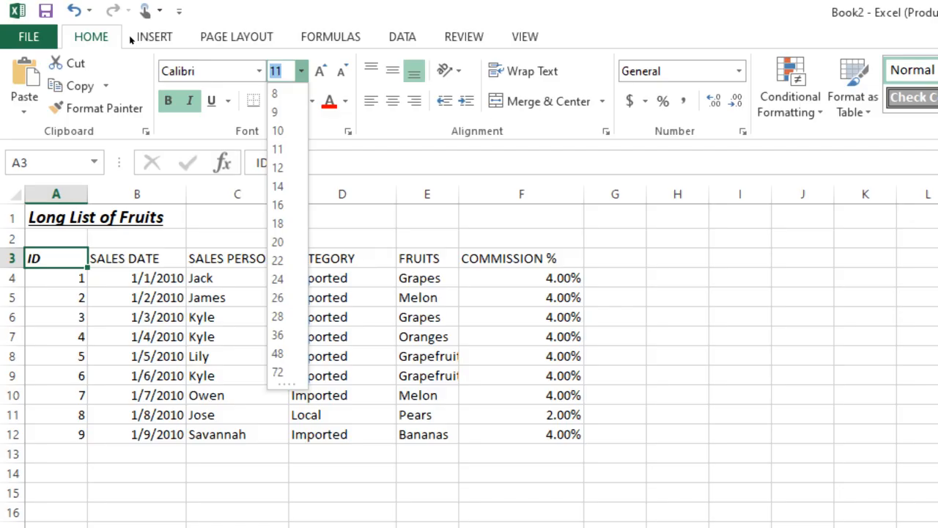
click(52, 107)
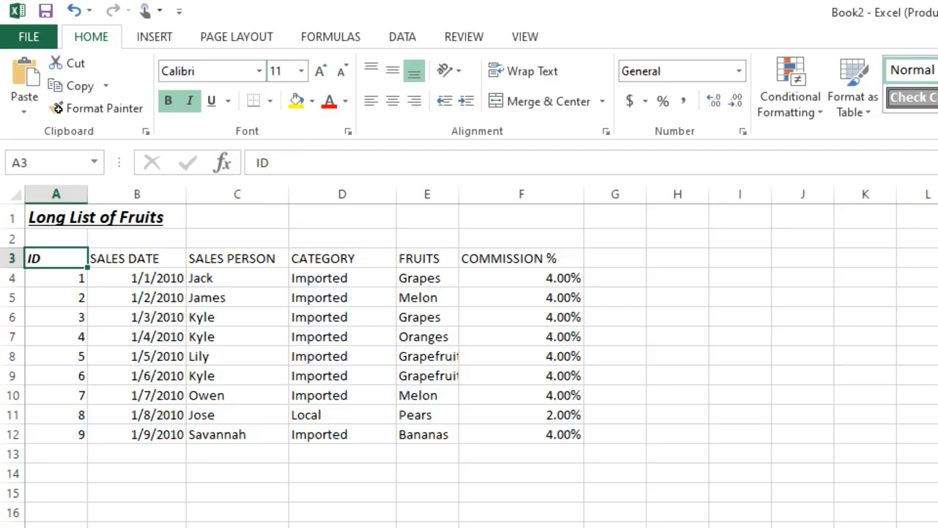
click(74, 10)
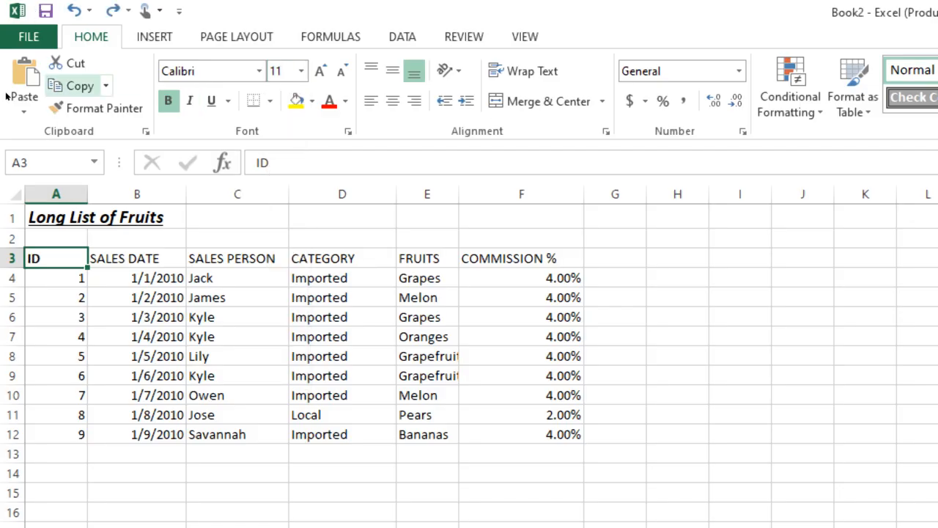
Make all header cells in A3:F3 bold and set their font color to red
key(Down)
key(Down)
key(Right)
key(Up)
key(Up)
key(Left)
key(shift+Right)
key(shift+Right)
key(shift+Right)
key(shift+Right)
key(shift+Right)
key(shift+Right)
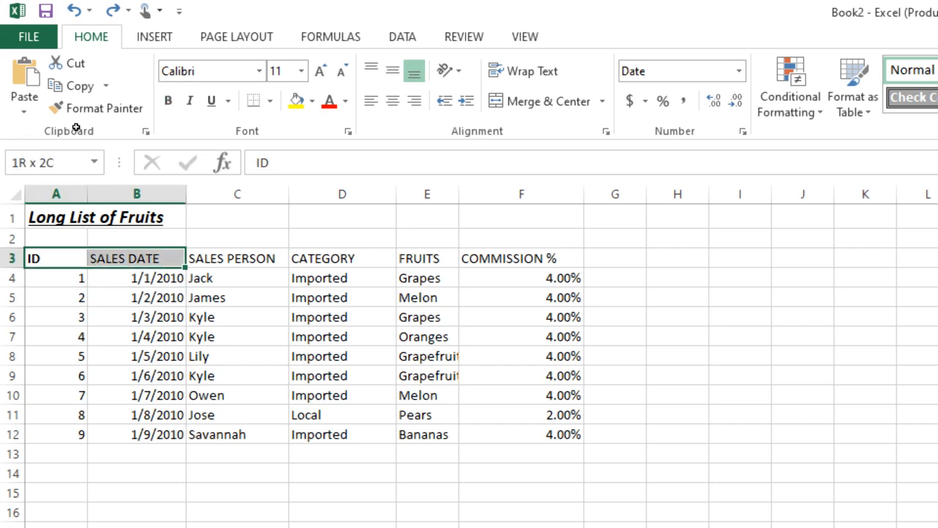
key(shift+Left)
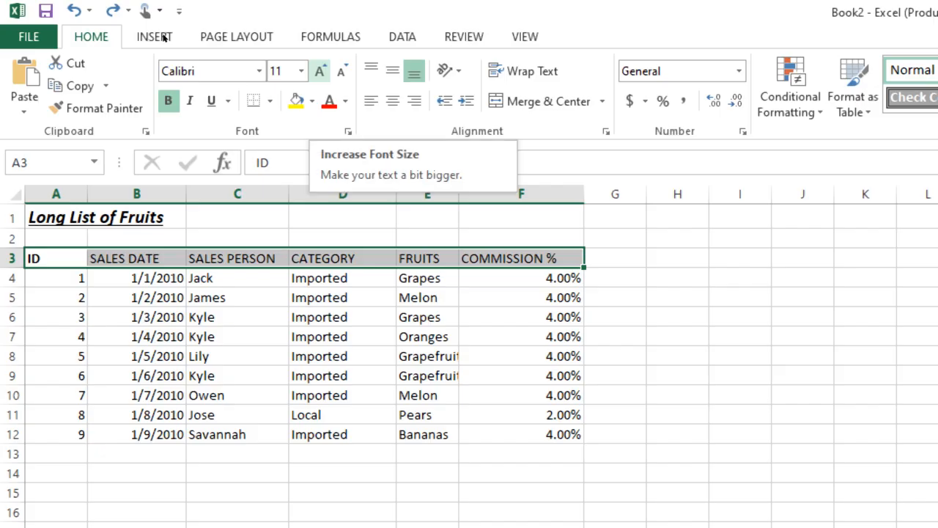
key(ctrl+b)
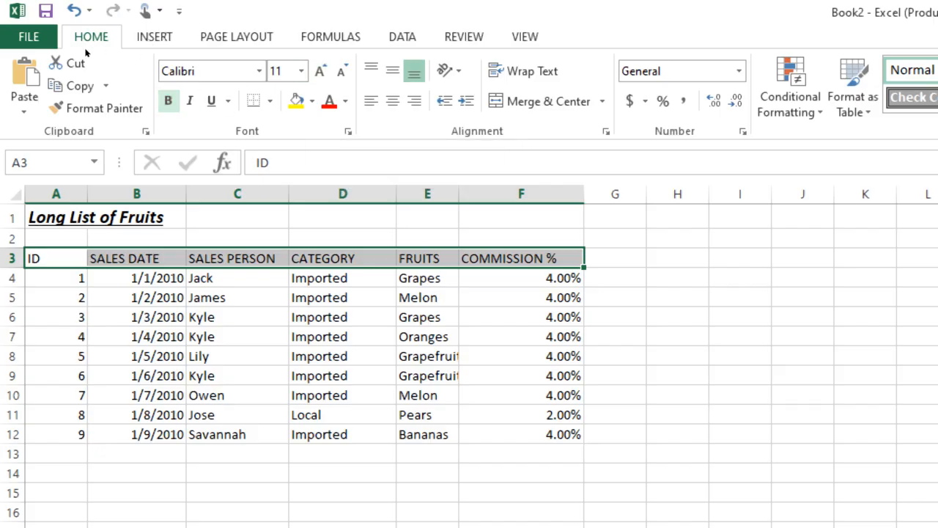
key(ctrl+b)
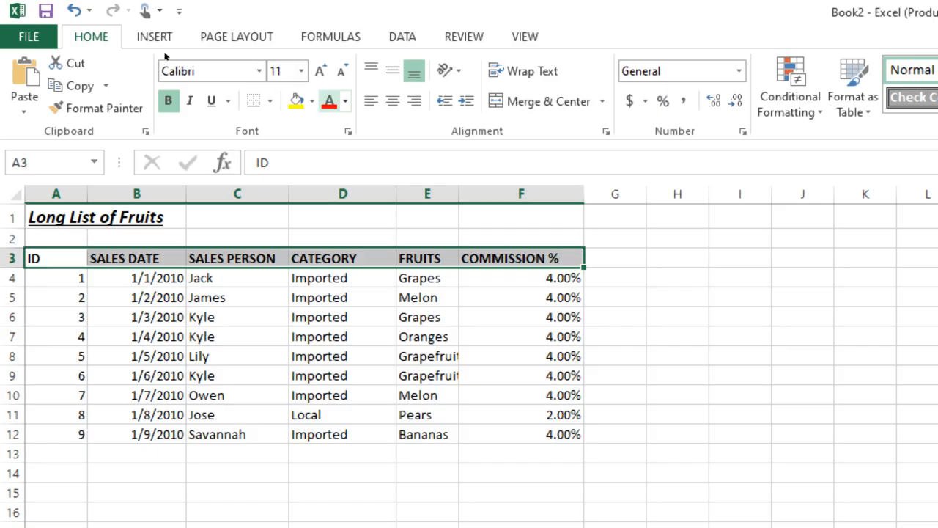
click(329, 101)
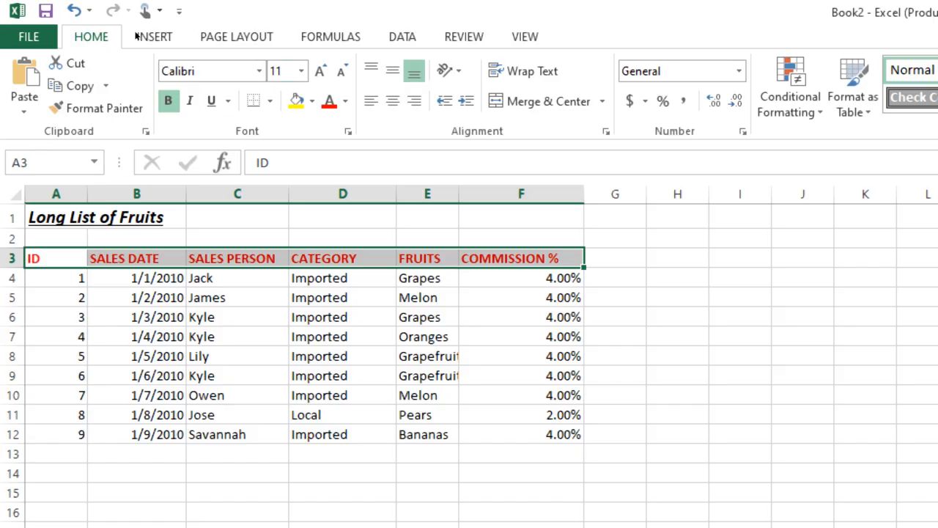
Try the Algerian font on the header cells A3:F3 and settle on Calibri Light
click(260, 71)
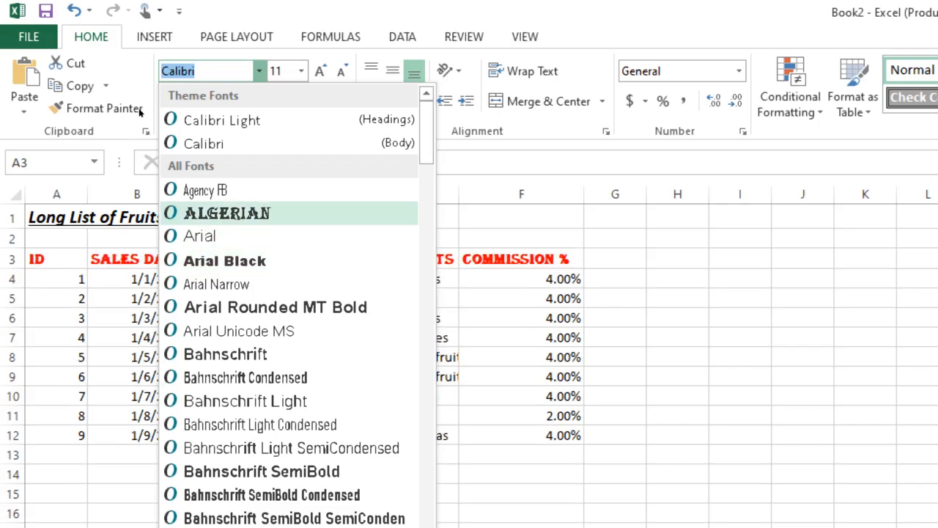
click(227, 212)
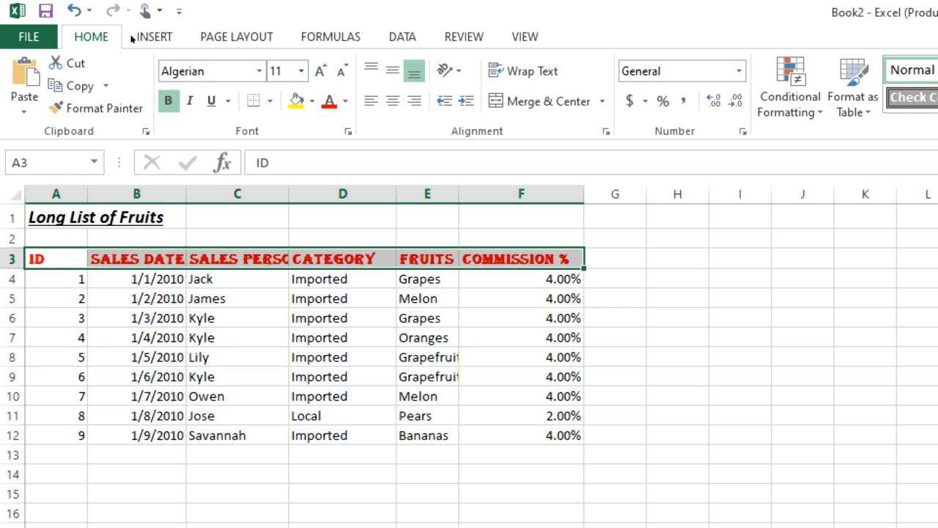
key(alt+h)
key(f)
key(f)
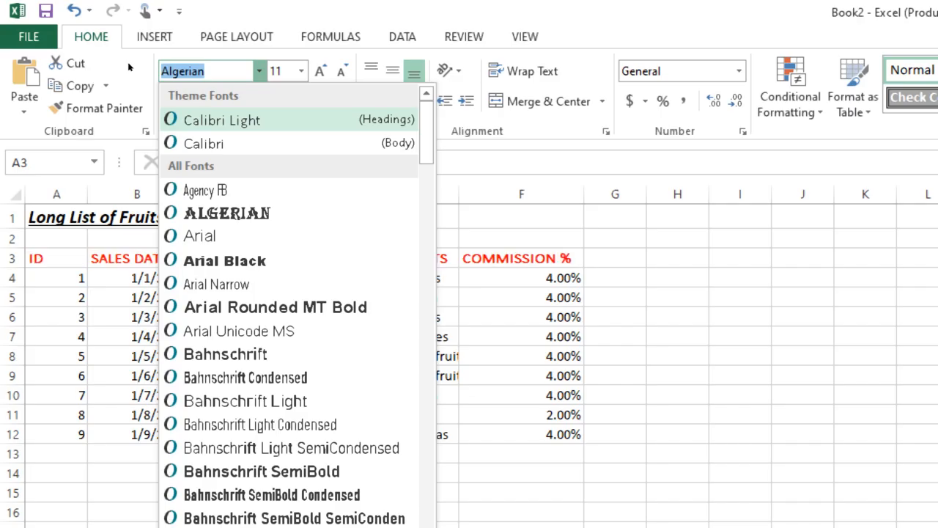
key(Escape)
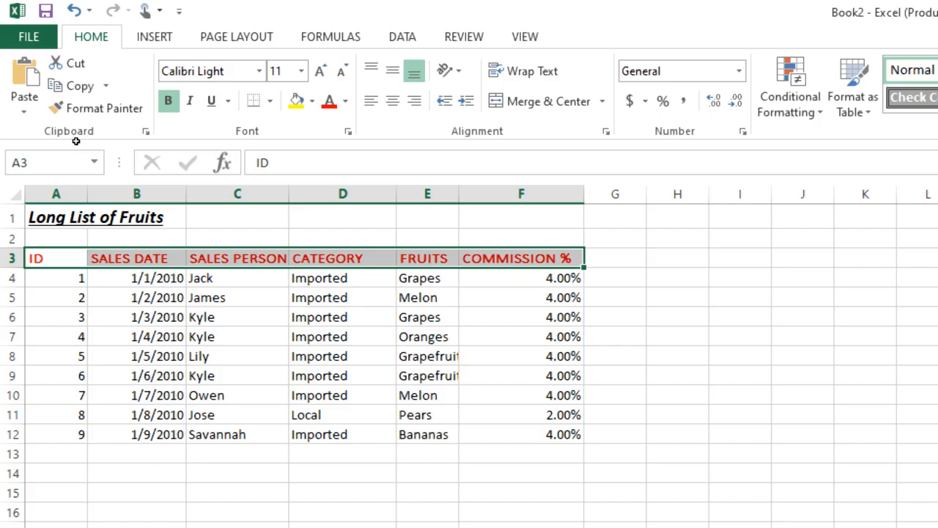
Try right alignment on the sales dates in B4:B12 and finish with left alignment
click(153, 278)
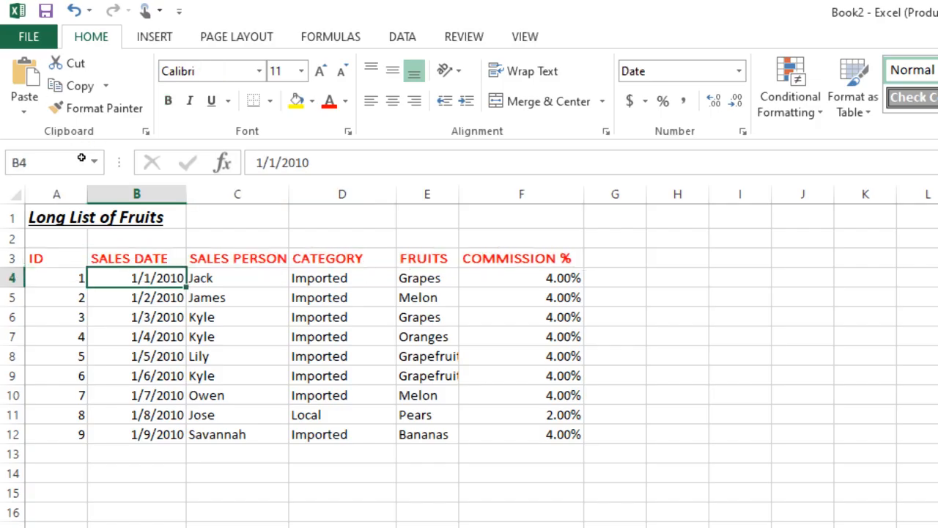
drag(136, 278, 136, 434)
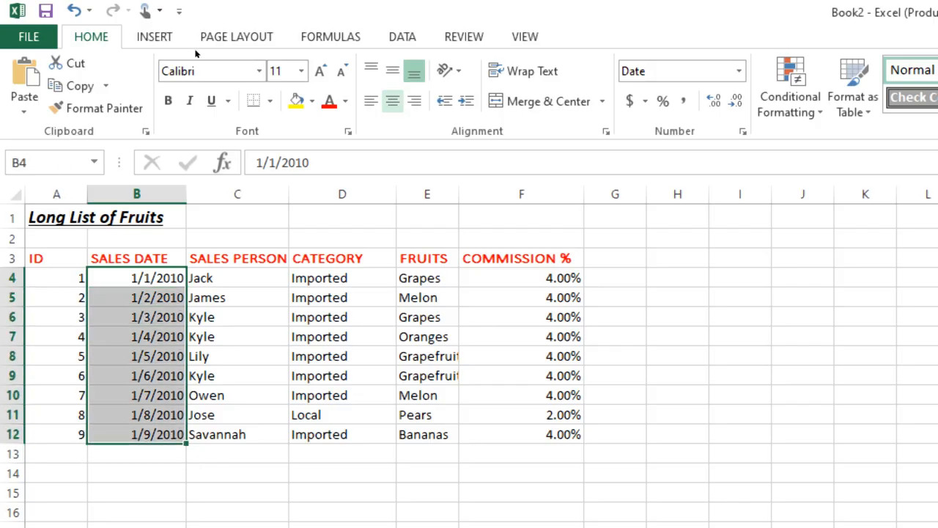
click(415, 101)
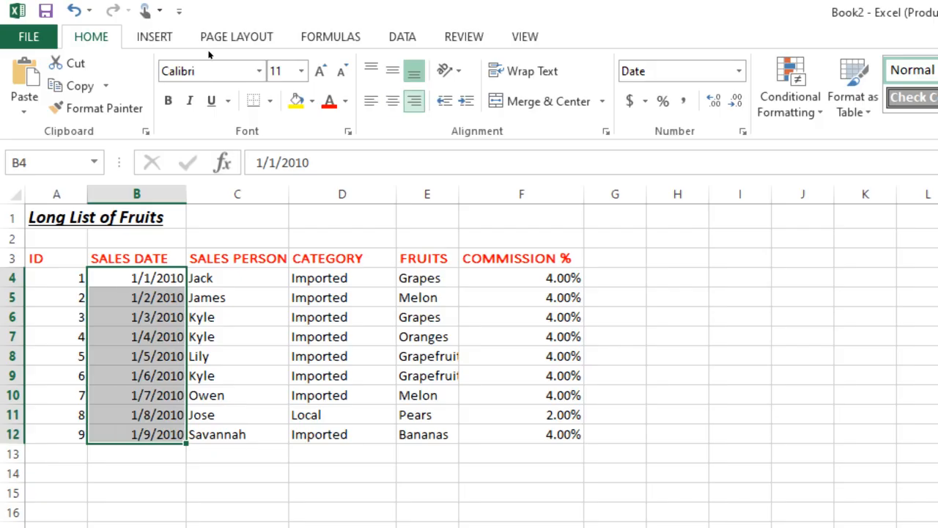
click(371, 101)
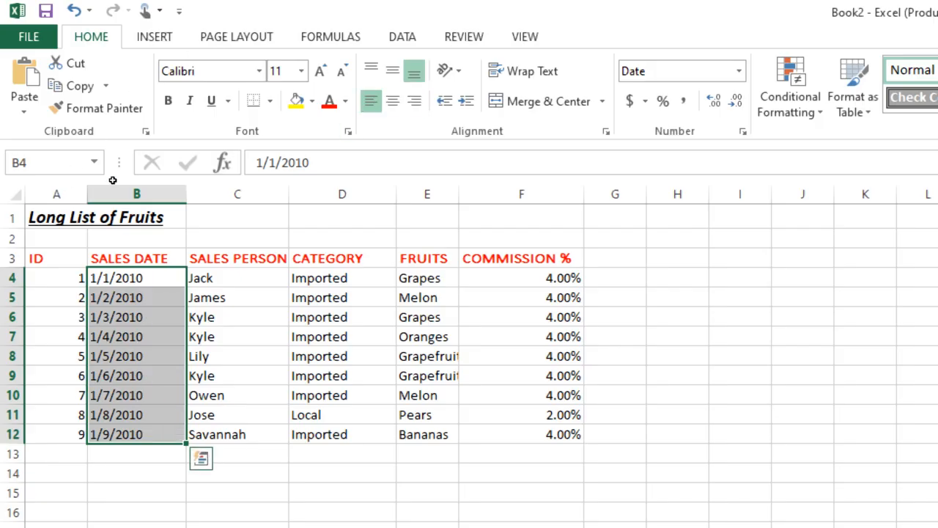
Select the sales person entries in C4:C12 and right-align them
key(Right)
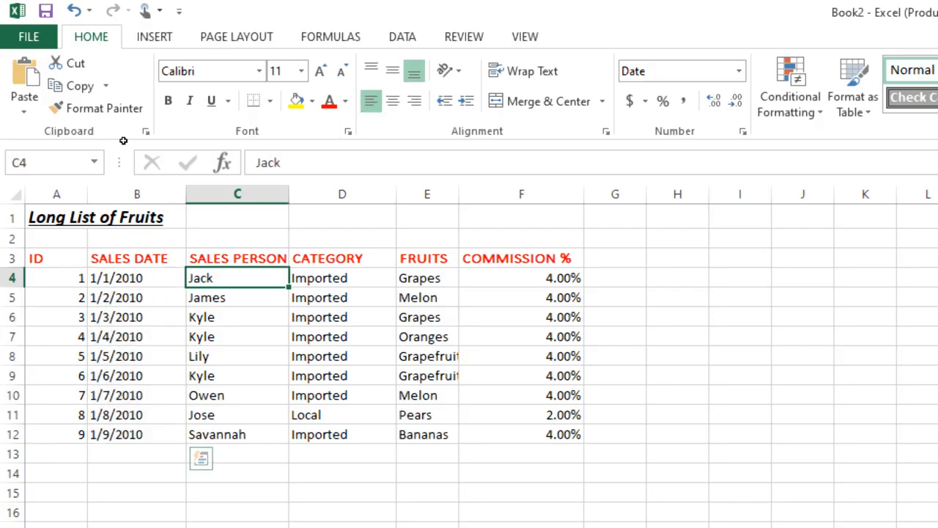
key(shift+Down)
key(shift+Down)
key(shift+Down)
key(shift+Down)
key(shift+Down)
key(shift+Down)
key(shift+Down)
key(shift+Down)
key(shift+Down)
key(shift+Down)
key(shift+Down)
key(shift+Up)
key(shift+Up)
key(shift+Up)
key(shift+Up)
key(shift+Down)
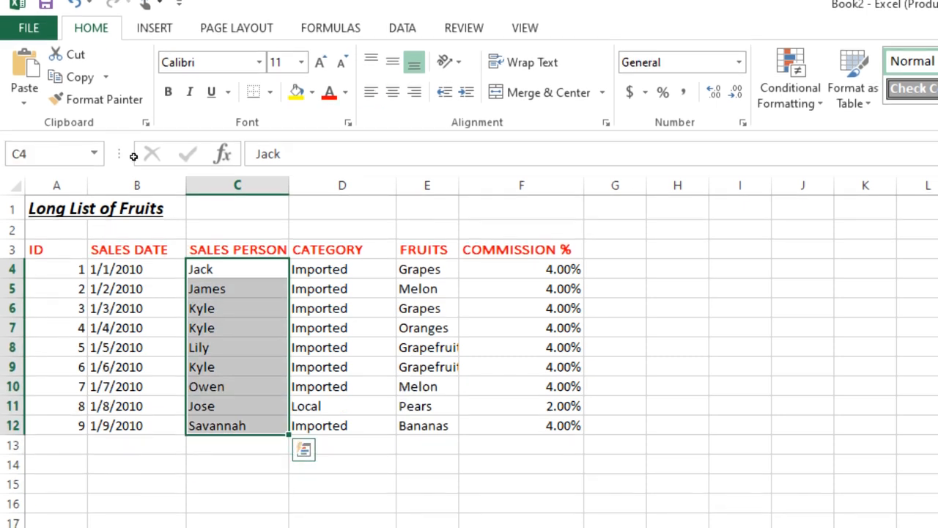
key(shift+Up)
key(shift+Up)
key(shift+Up)
key(shift+Up)
key(shift+Up)
key(shift+Up)
key(shift+Up)
key(shift+Up)
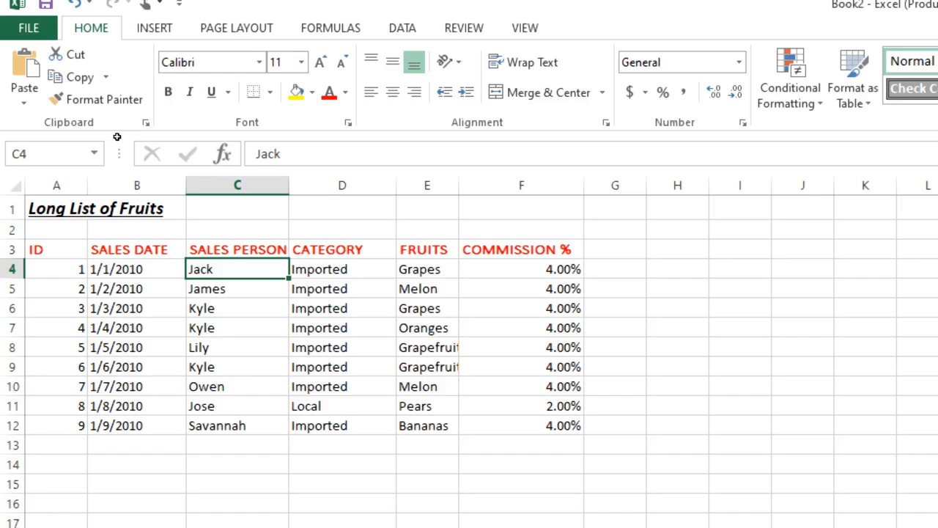
key(shift+Down)
key(shift+Down)
key(shift+Down)
key(shift+Down)
key(shift+Down)
key(shift+Down)
key(shift+Down)
key(shift+Down)
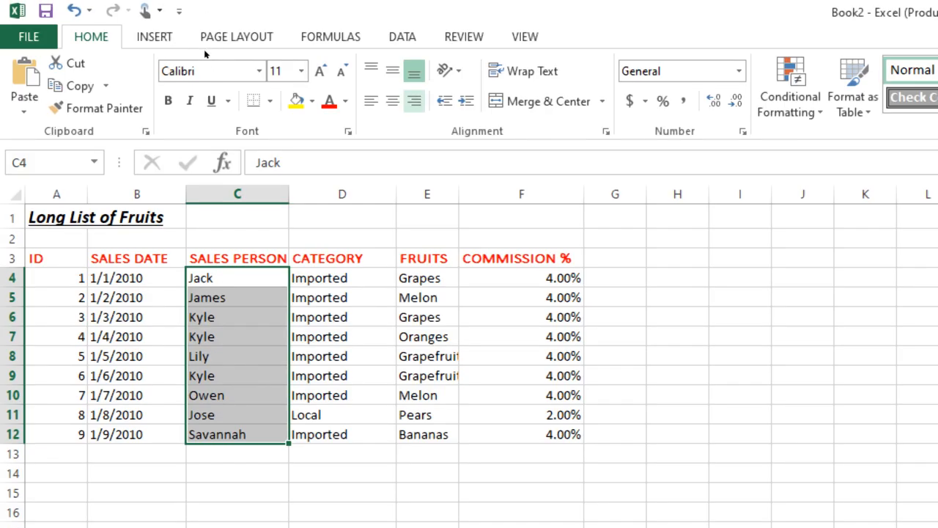
key(alt+h)
key(a)
key(r)
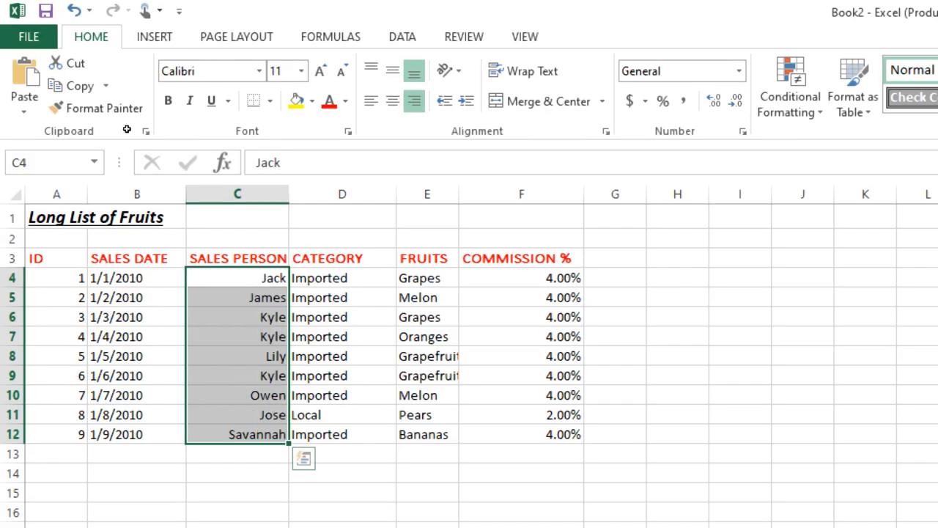
Center the sales person entries in C4:C12 horizontally and middle-align them vertically
key(alt+h)
key(a)
key(c)
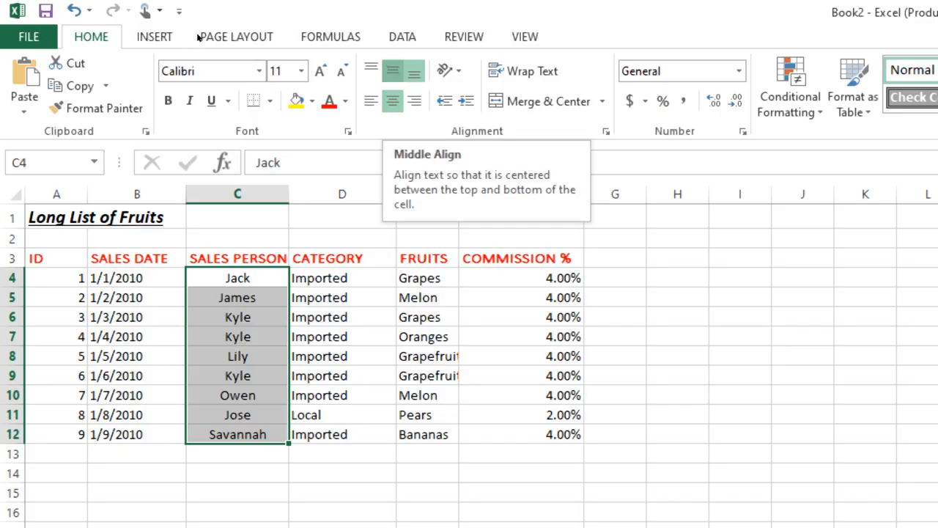
key(alt+h)
key(a)
key(m)
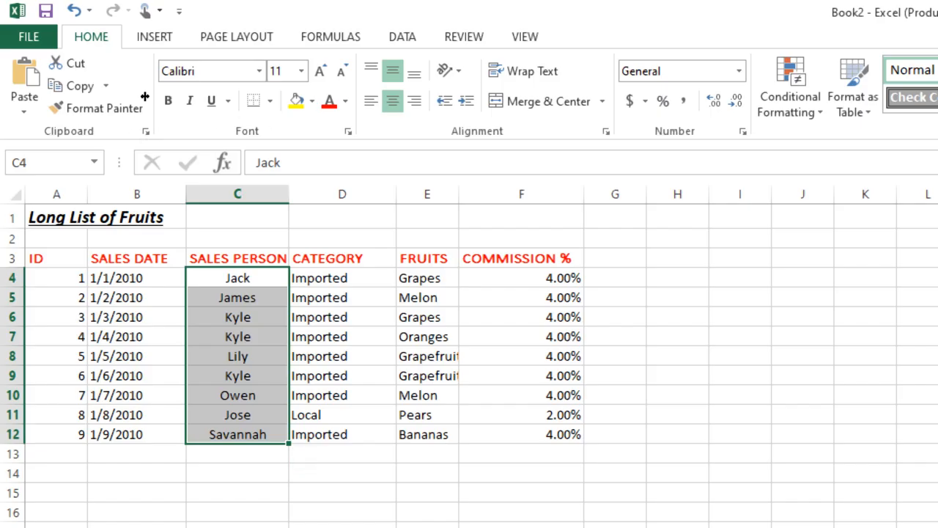
Narrow the sales person column C to a width of 11.71 and wrap the header text in C3
drag(289, 193, 271, 194)
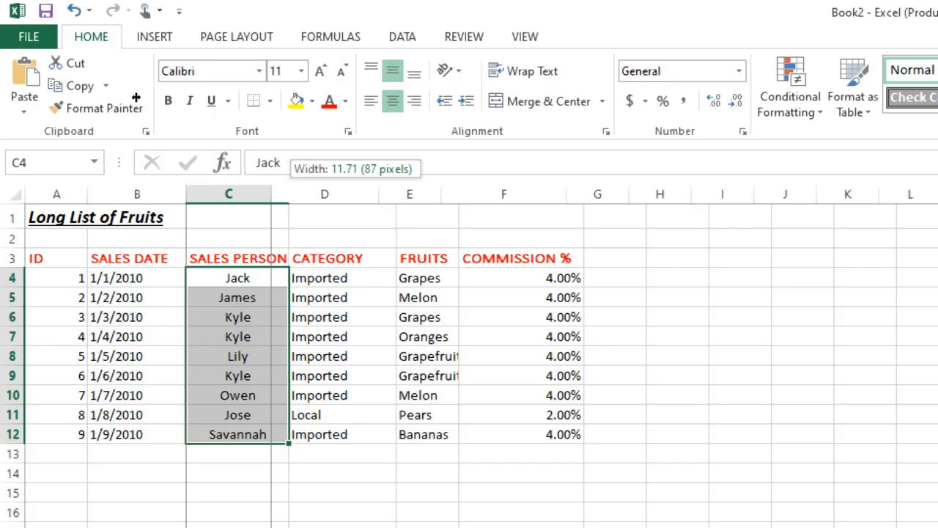
drag(271, 195, 271, 194)
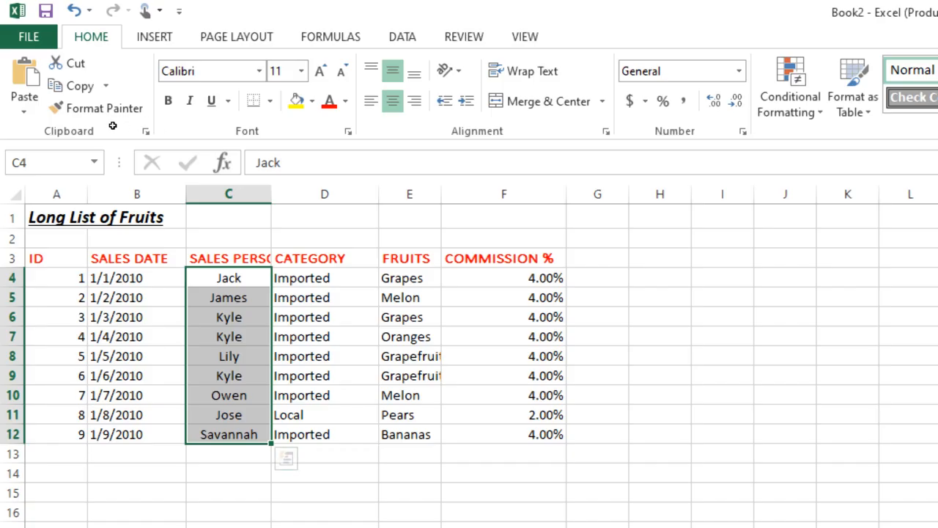
key(Up)
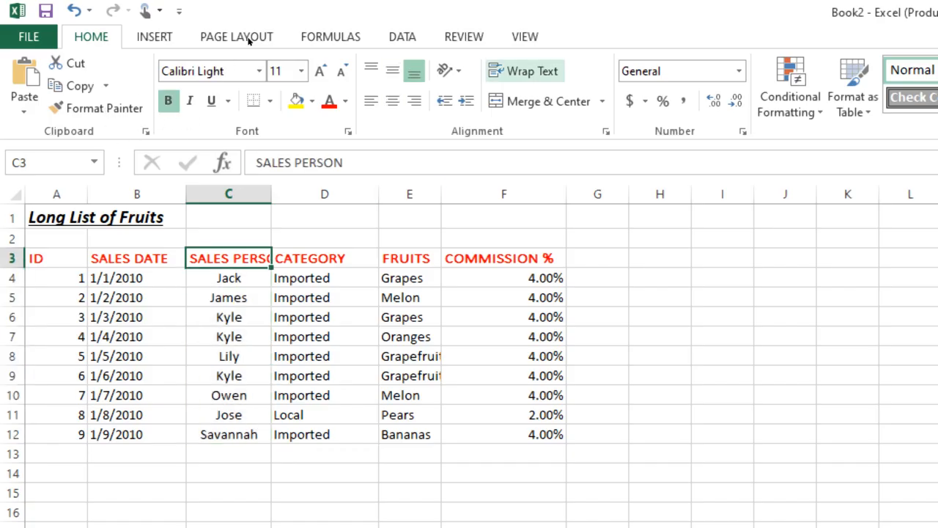
key(alt+h)
key(w)
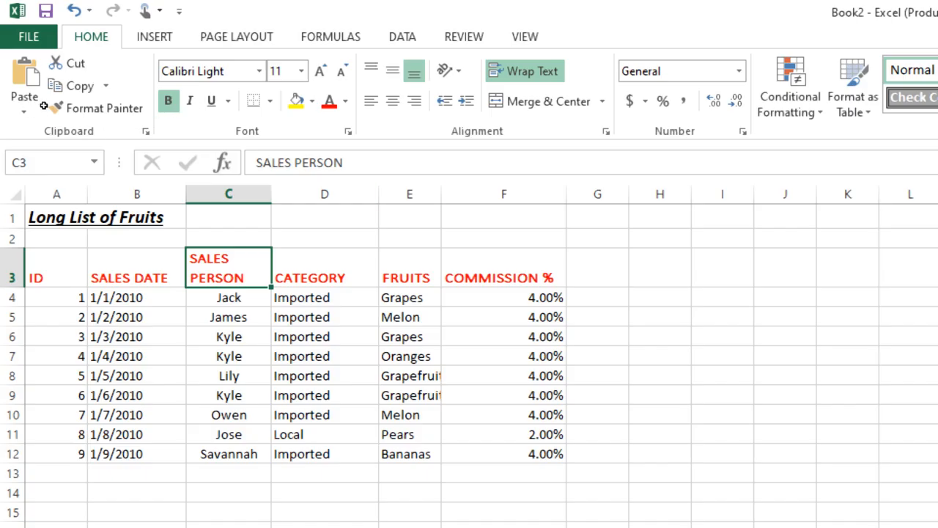
Merge cells A1:F1 and center the title Long List of Fruits across them
key(ctrl+Home)
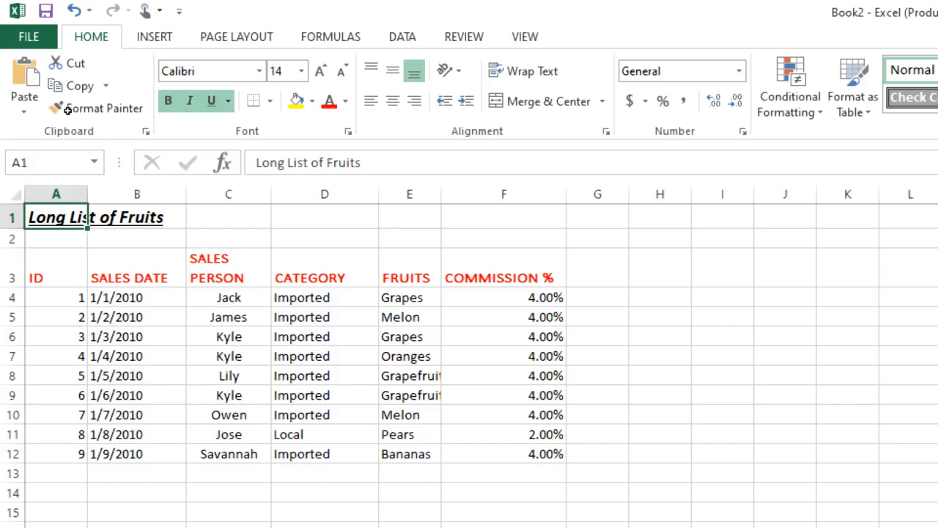
mouse_move(50, 215)
mouse_down()
mouse_move(438, 232)
mouse_move(557, 214)
mouse_up()
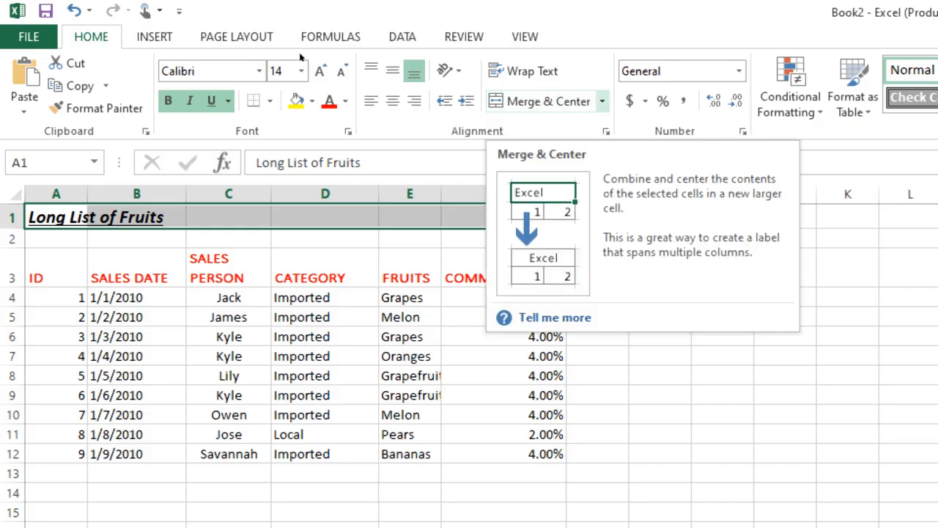
click(603, 101)
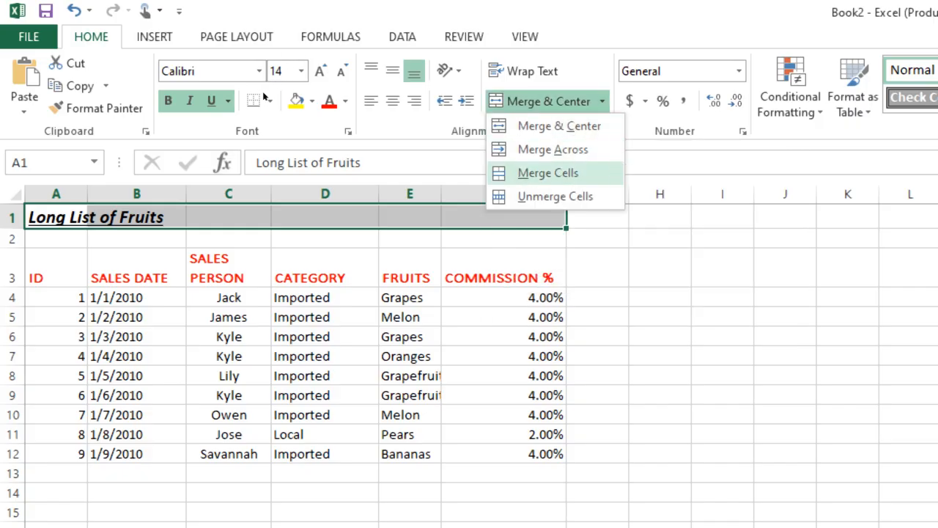
click(548, 172)
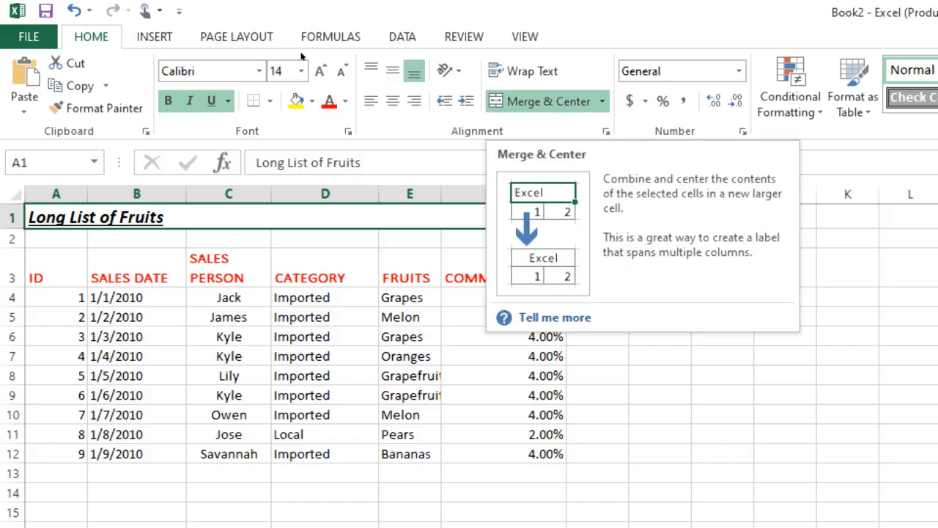
click(543, 101)
click(543, 101)
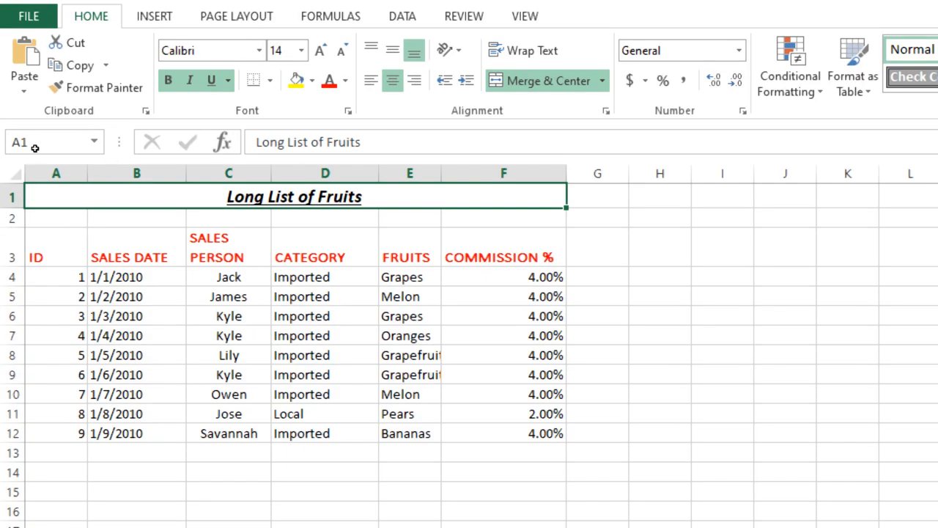
click(65, 278)
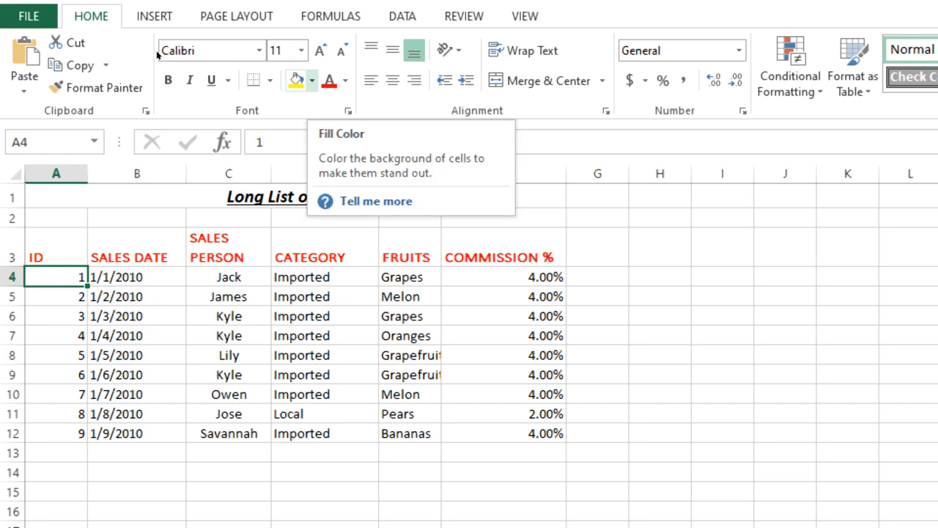
click(313, 81)
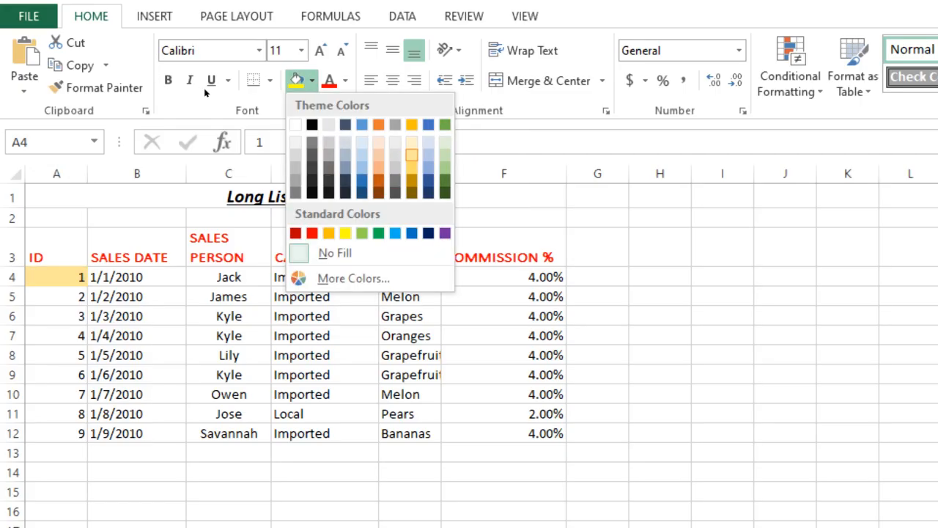
click(56, 154)
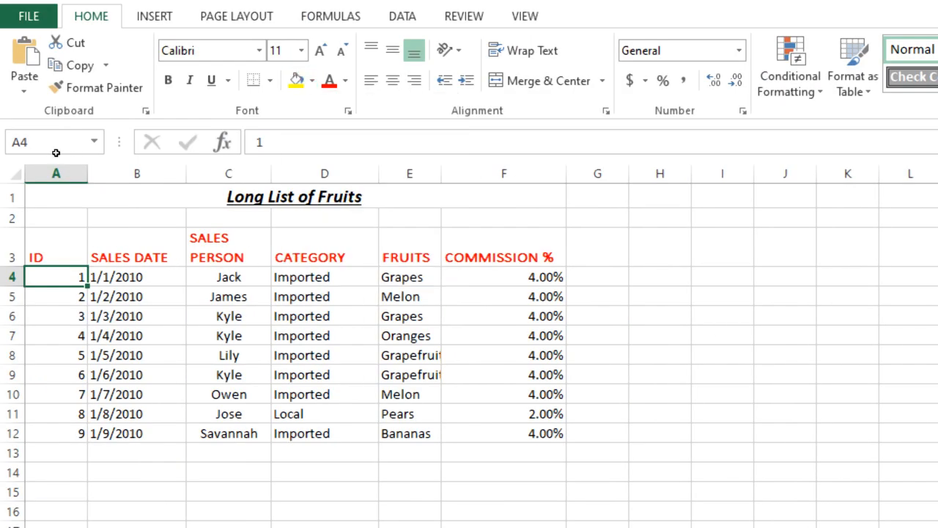
Fill the data cells A4:F12 with the standard orange color
drag(55, 276, 503, 434)
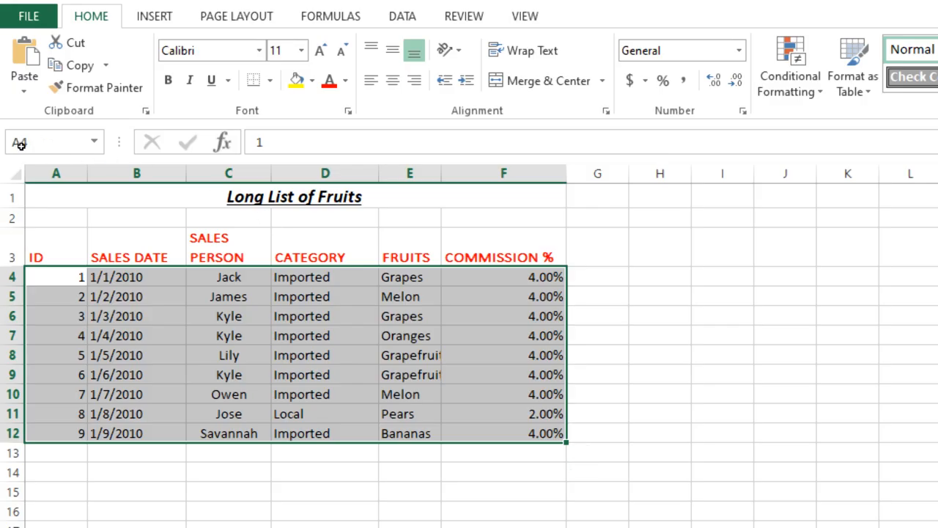
key(Left)
drag(56, 277, 550, 434)
click(312, 81)
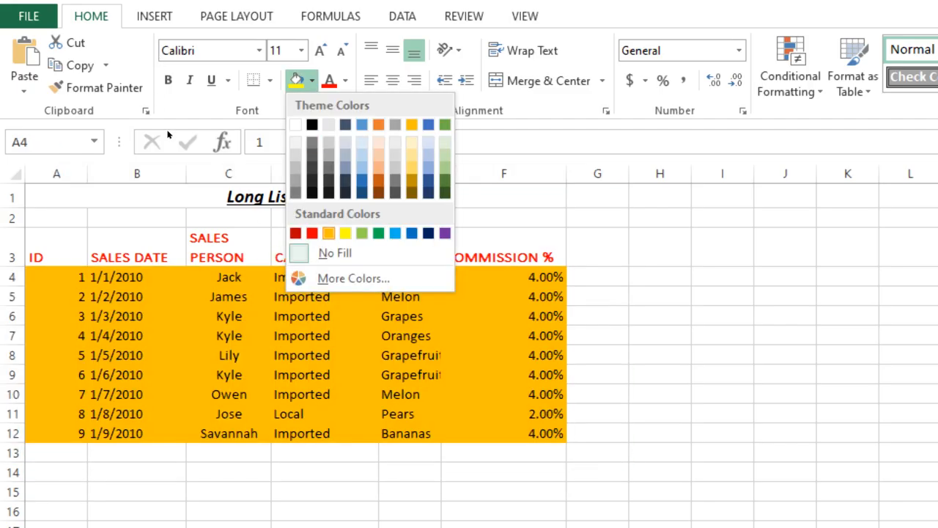
click(329, 233)
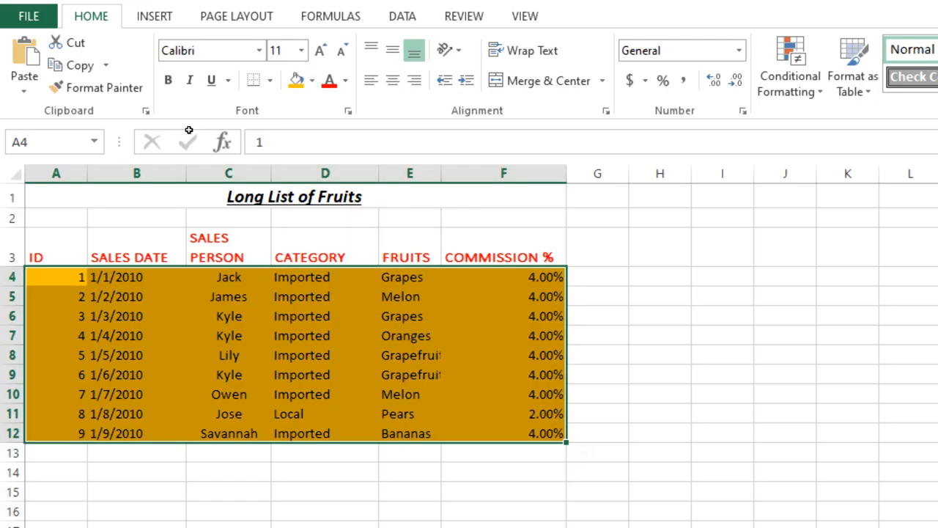
click(325, 335)
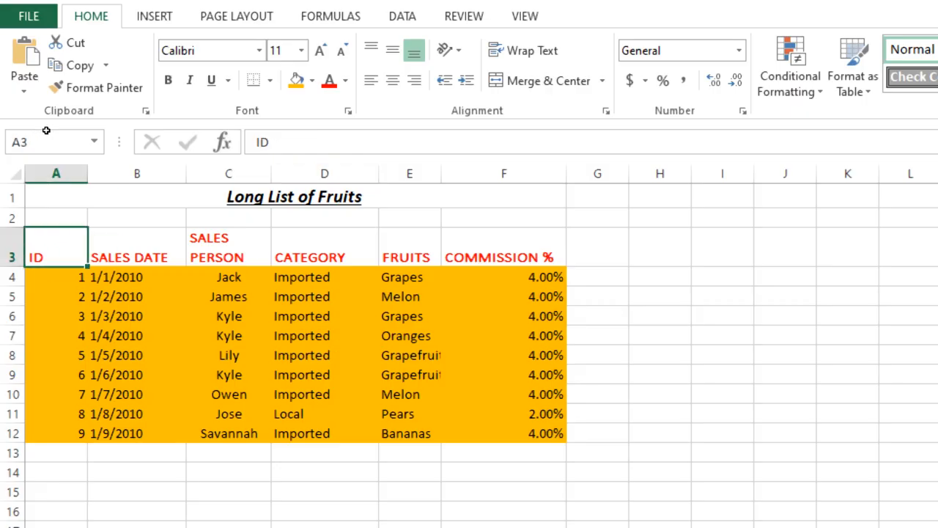
Apply All Borders to the whole table in A3:F12, including the header row
drag(56, 249, 543, 433)
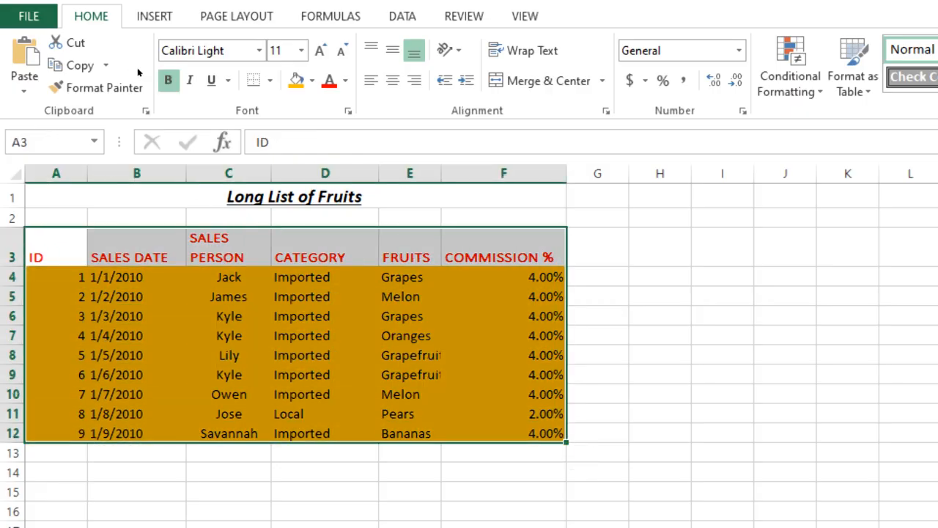
click(269, 80)
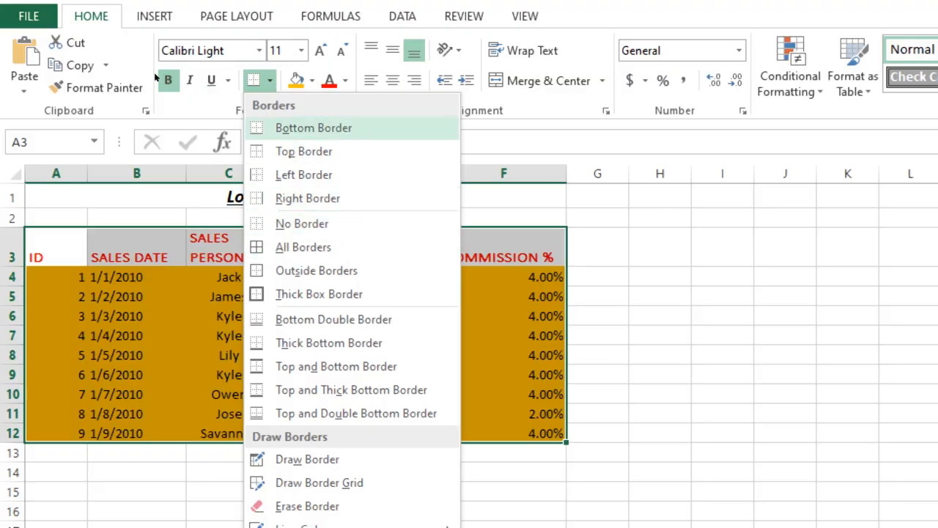
click(304, 247)
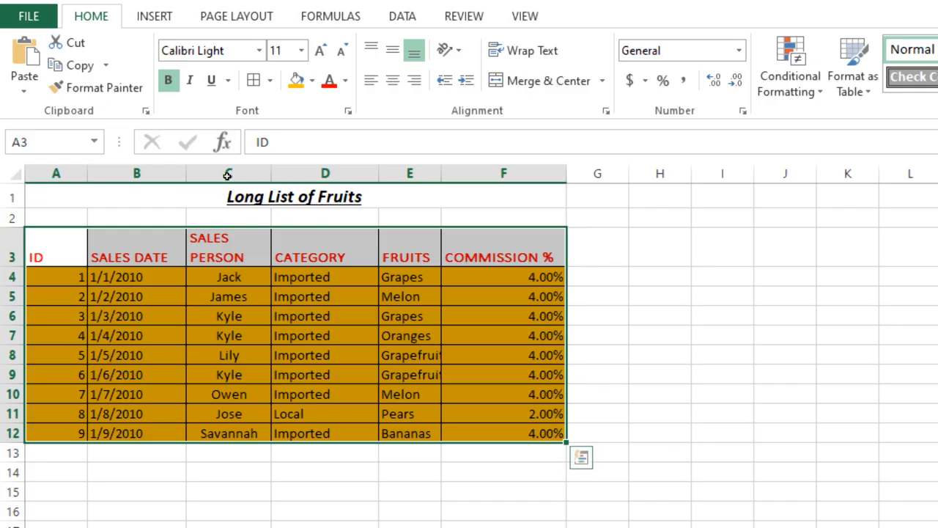
click(660, 374)
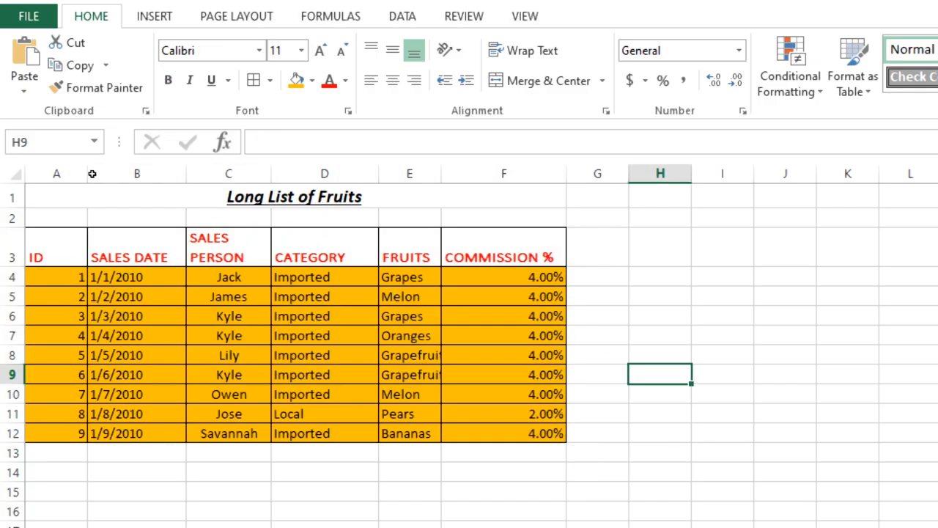